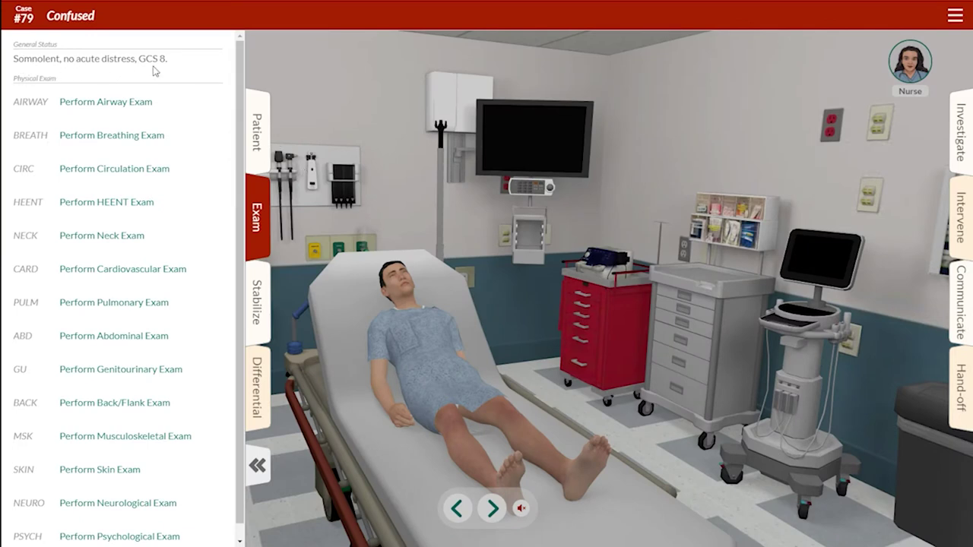
Perform the airway, breathing, circulation, HEENT and neck exams
left_click(131, 104)
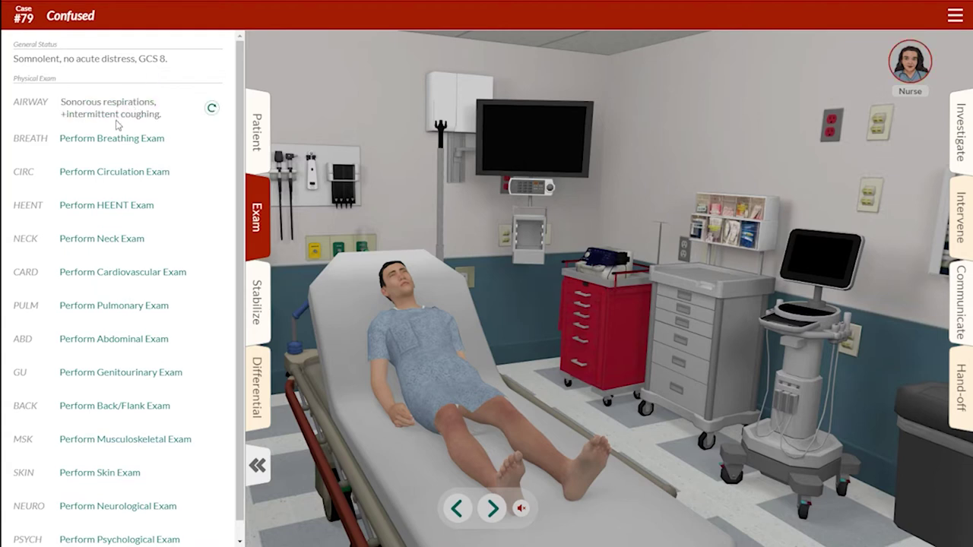
left_click(107, 146)
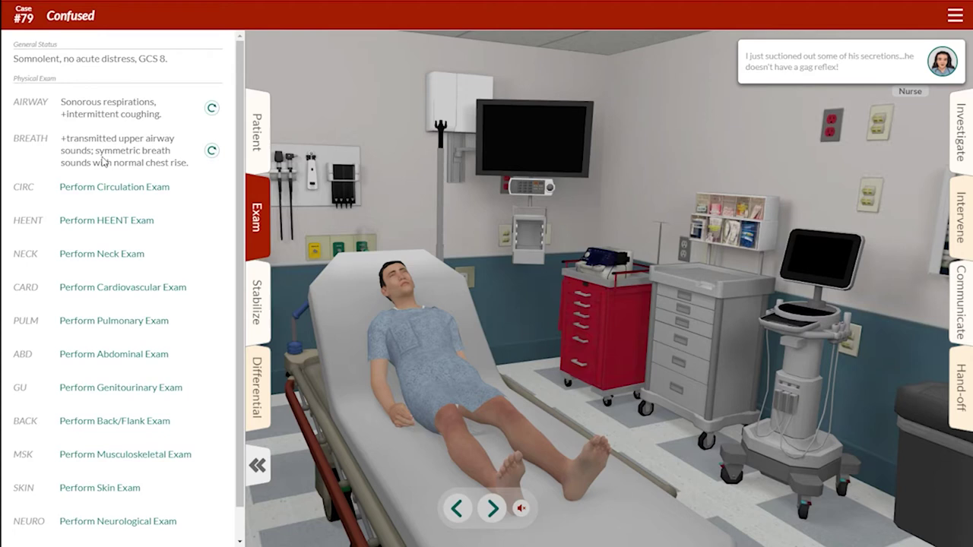
left_click(107, 192)
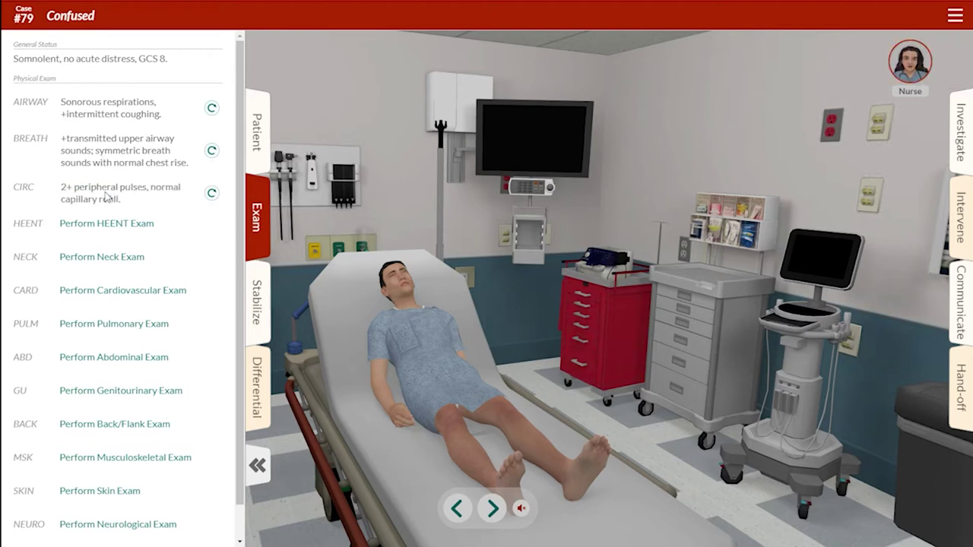
left_click(141, 224)
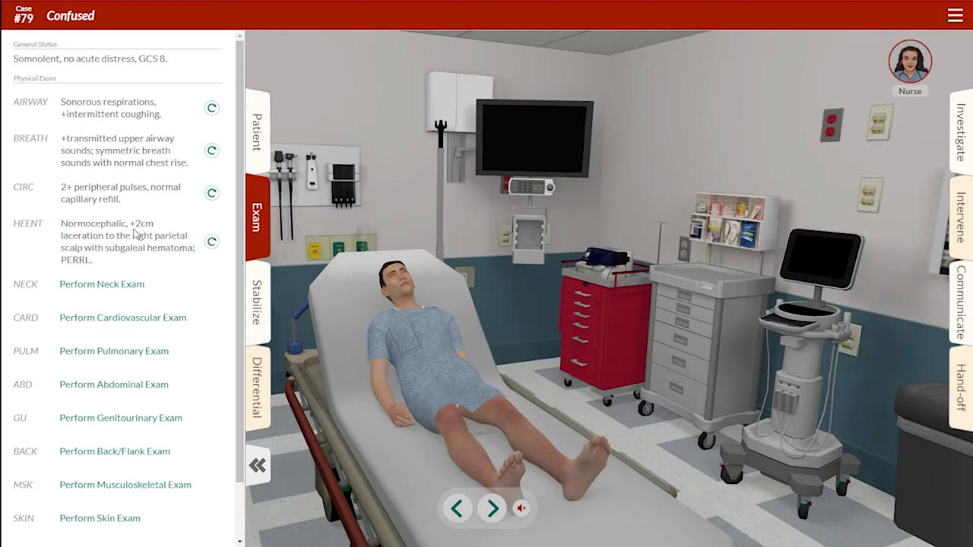
left_click(123, 286)
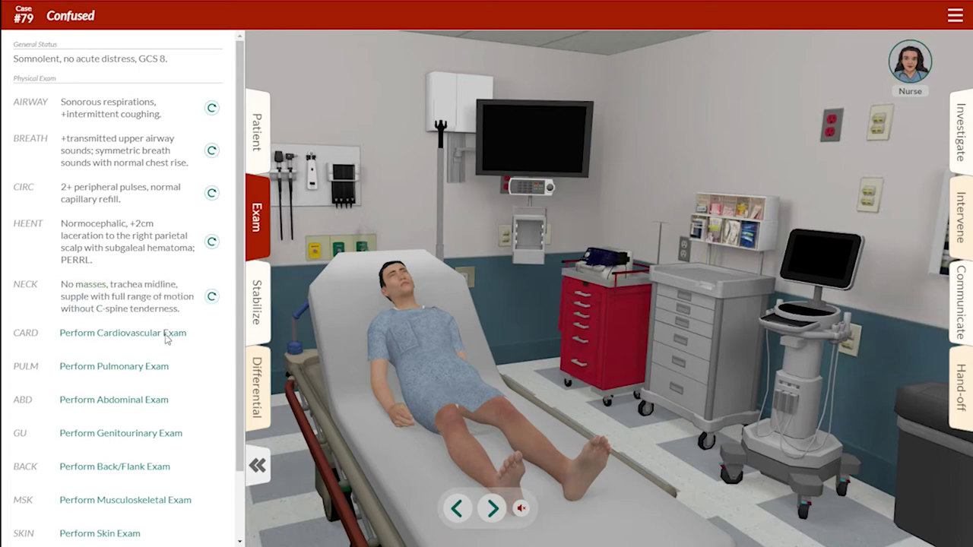
Perform the pulmonary, abdominal, back/flank, musculoskeletal, skin and neurological exams
scroll(160, 353, "down", 1)
left_click(129, 318)
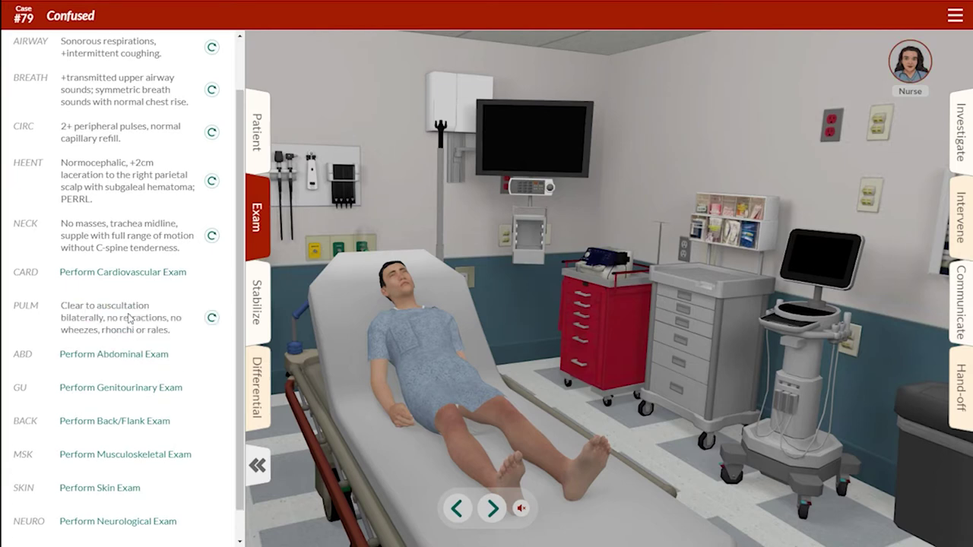
scroll(129, 319, "down", 1)
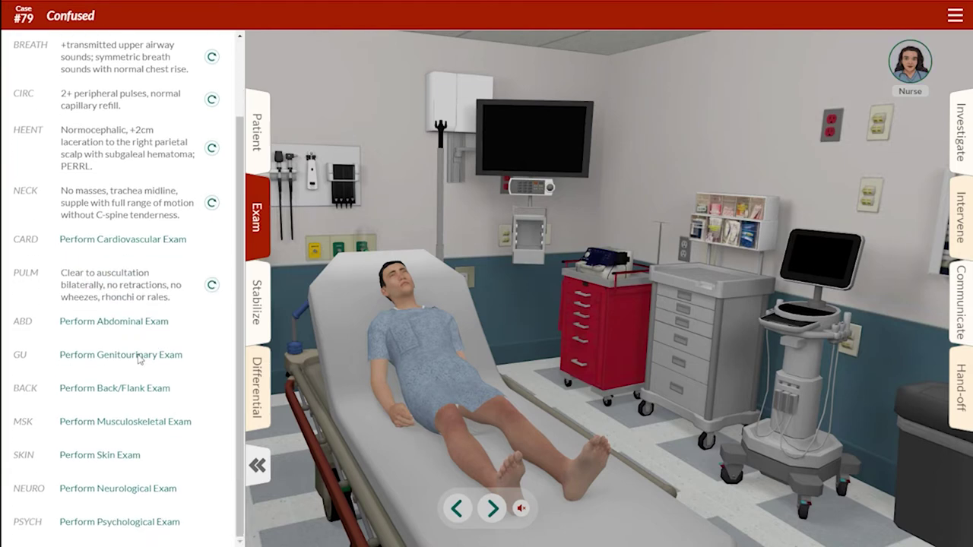
left_click(131, 325)
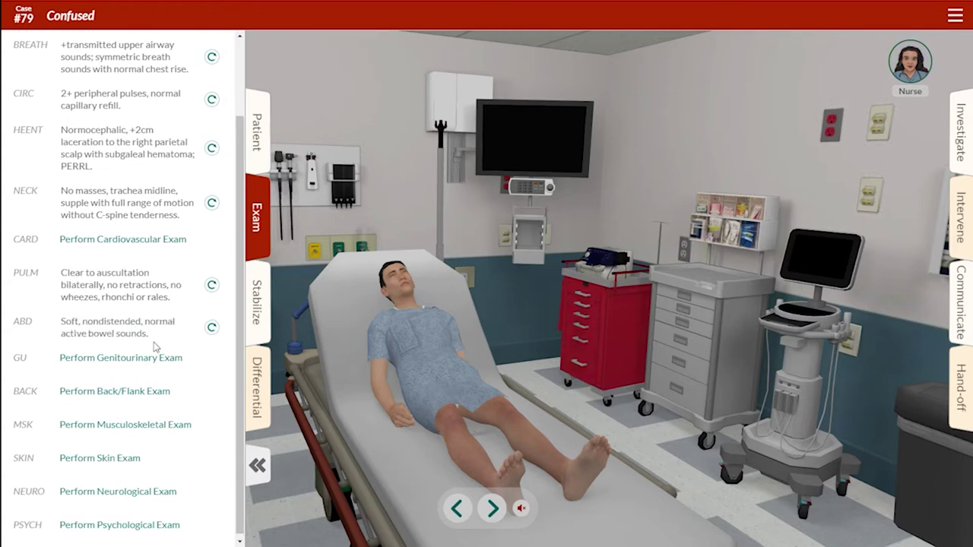
left_click(132, 393)
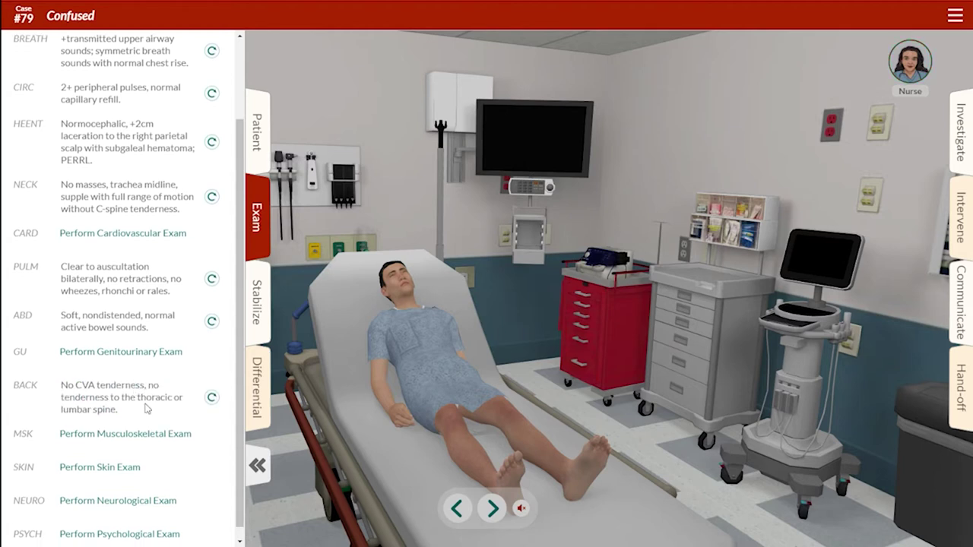
left_click(126, 425)
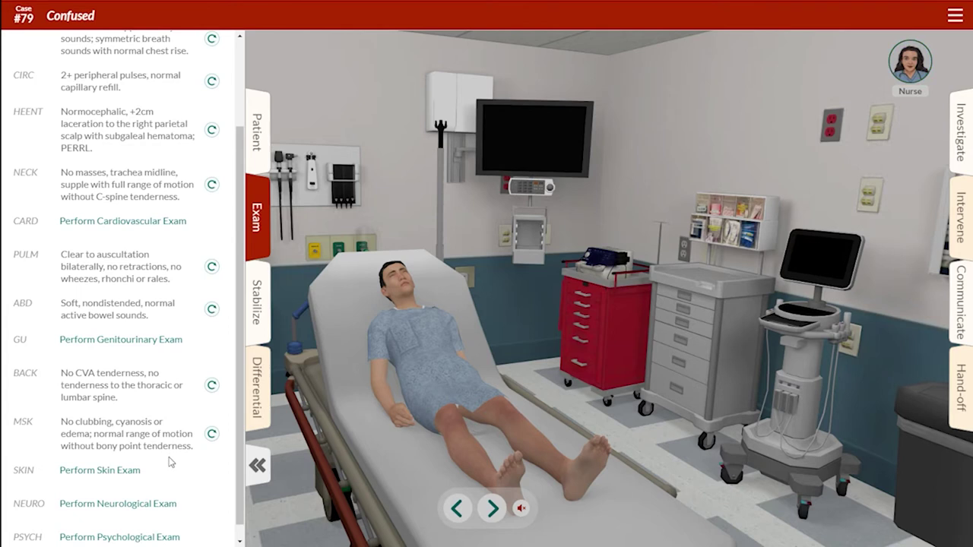
left_click(90, 457)
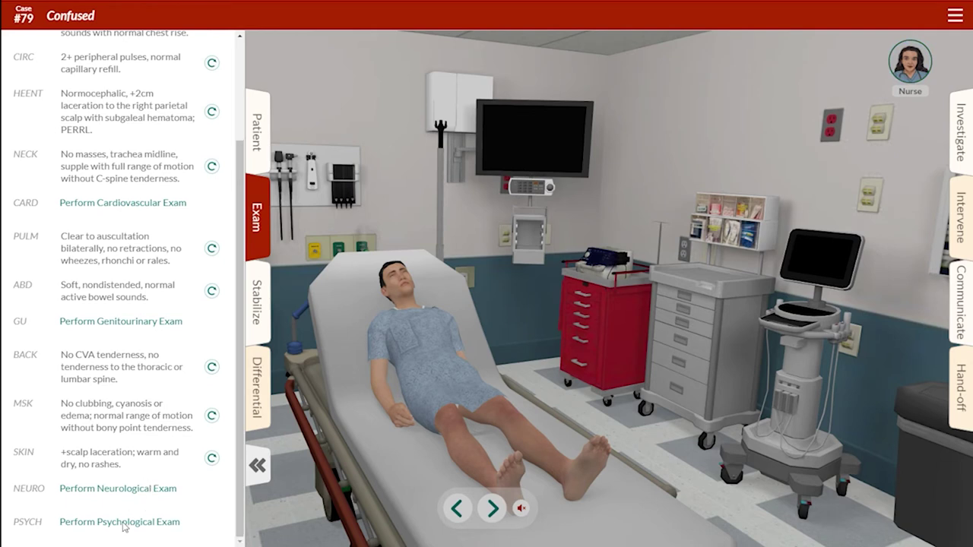
left_click(122, 492)
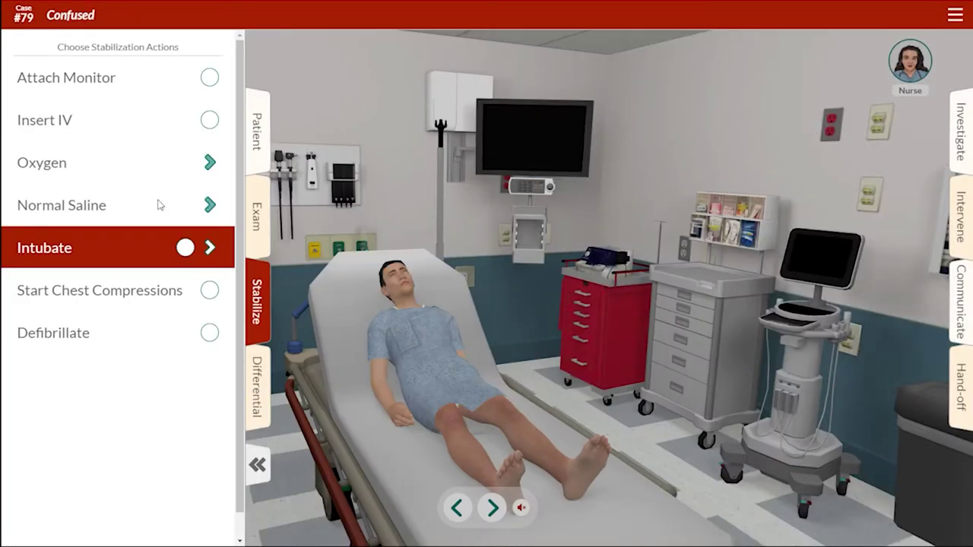
Attach the cardiac monitor, insert an IV line, and expand the Intubate options
left_click(113, 79)
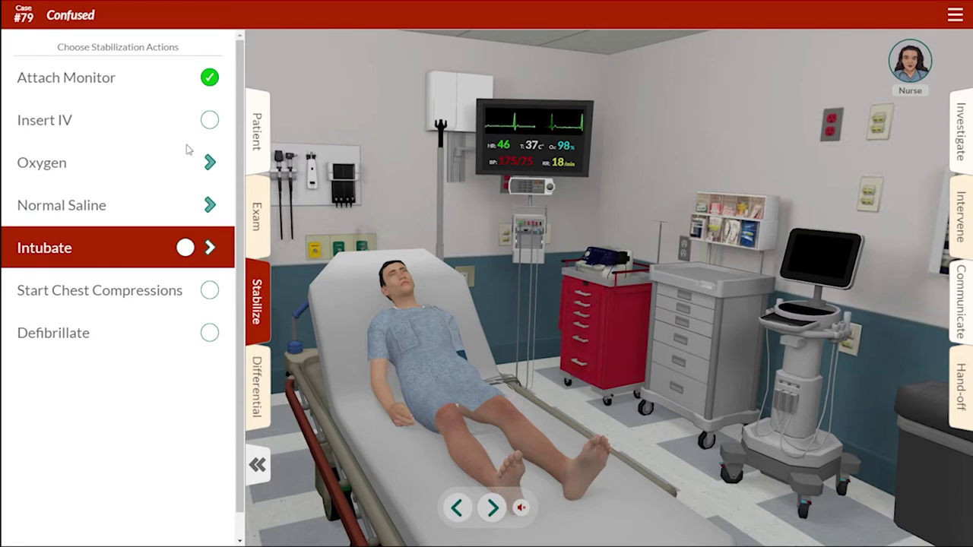
left_click(132, 127)
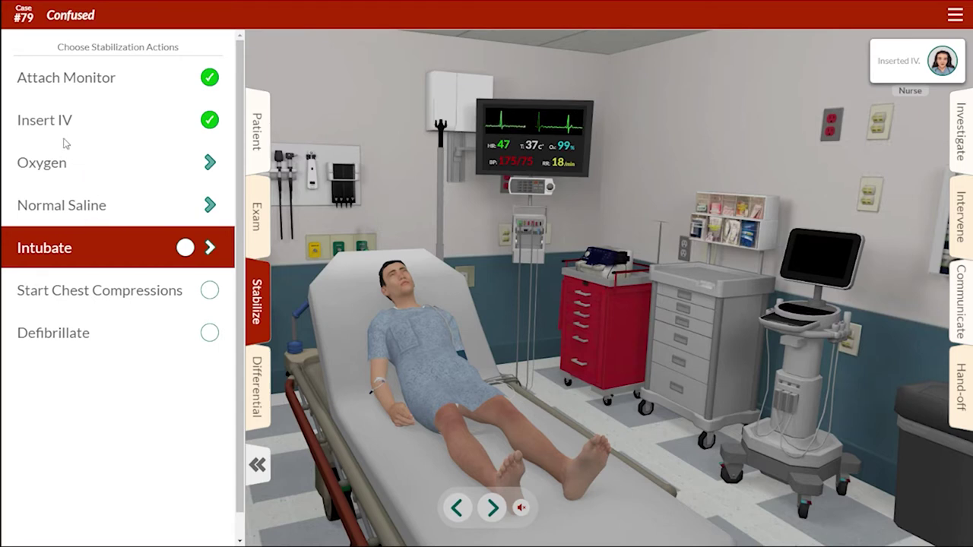
left_click(209, 249)
Intubate after positioning, tube prep, suction and preoxygenation, using etomidate and rocuronium boluses
scroll(152, 325, "down", 3)
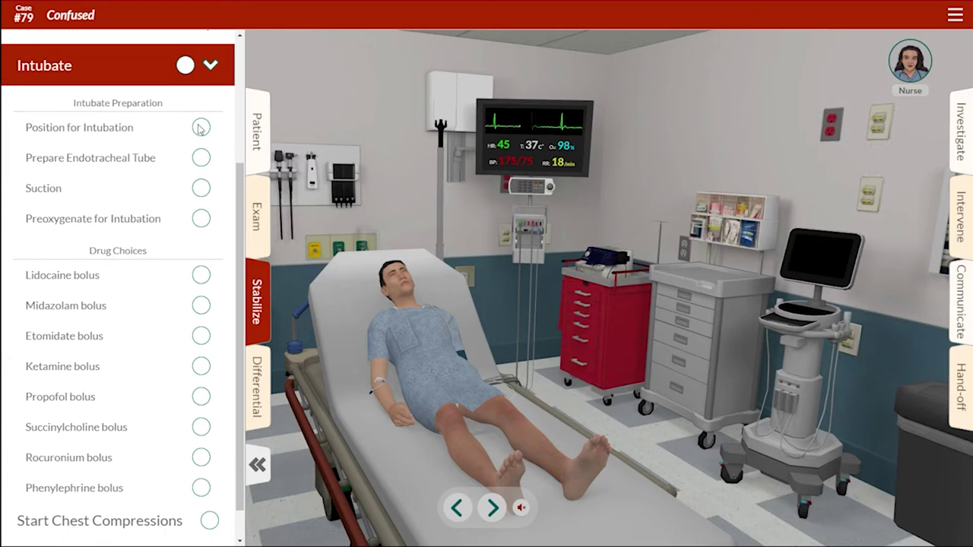
left_click(201, 128)
left_click(201, 158)
left_click(199, 190)
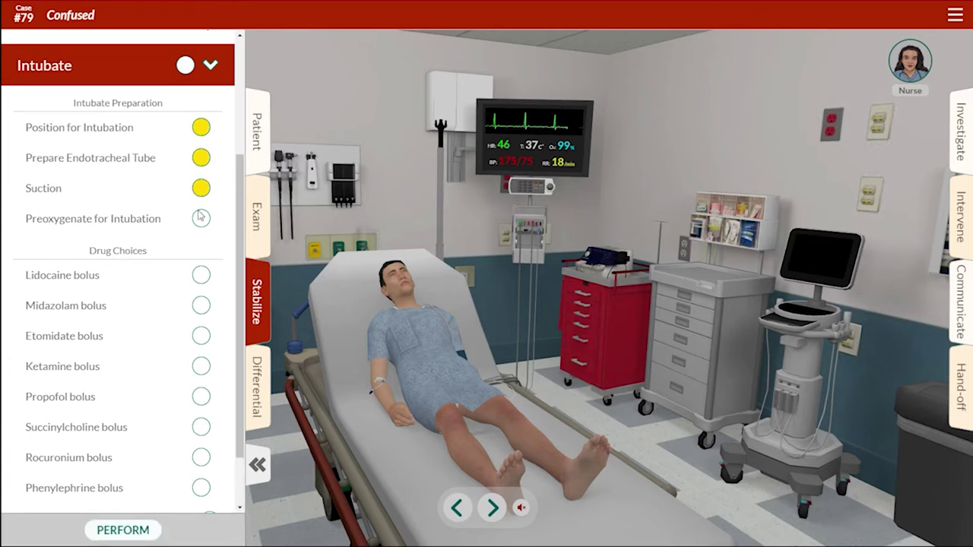
left_click(200, 219)
scroll(201, 220, "down", 1)
scroll(201, 221, "down", 1)
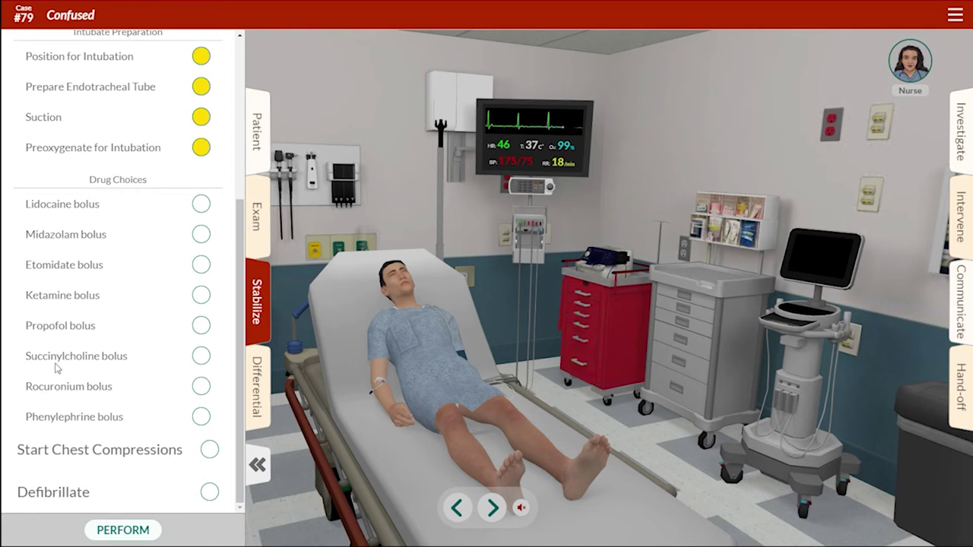
left_click(202, 265)
left_click(201, 388)
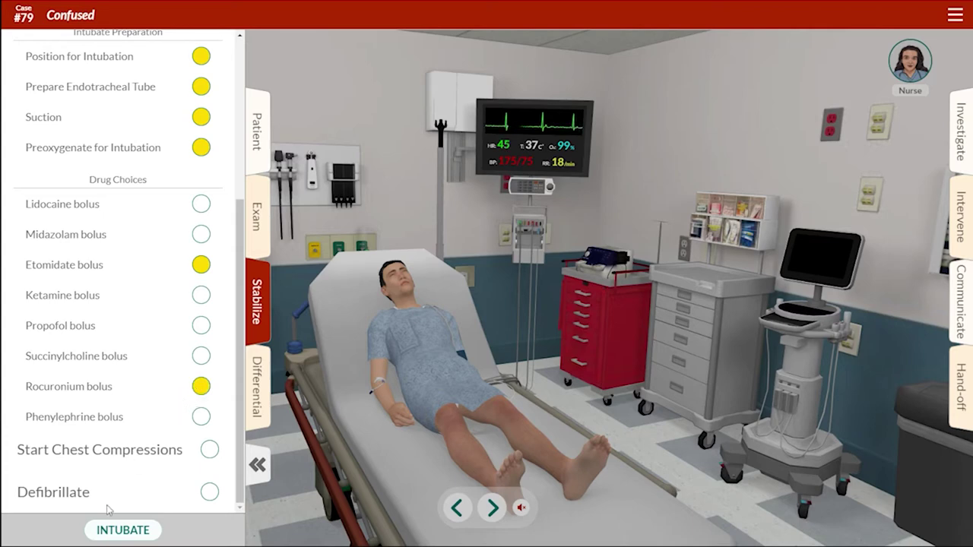
left_click(126, 531)
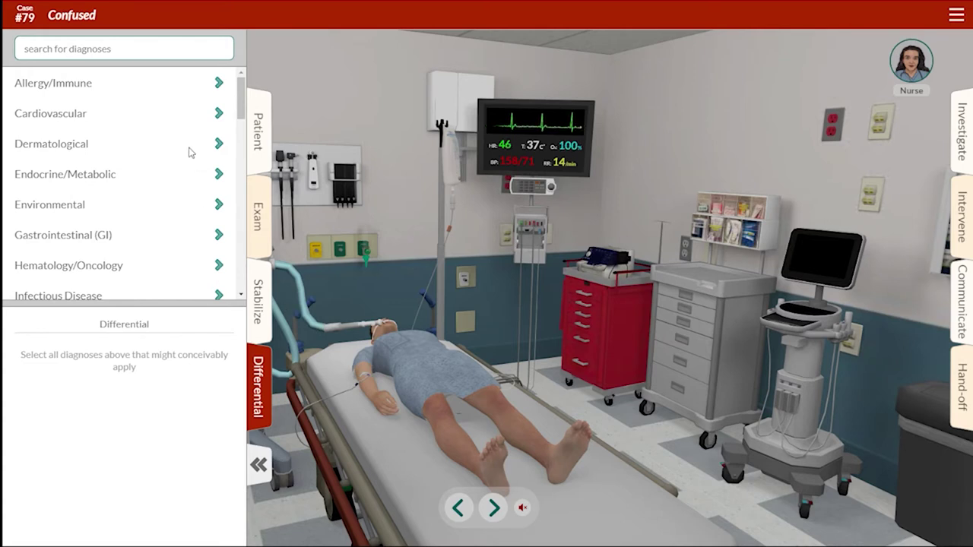
Add Intraparenchymal Hemorrhage and Subarachnoid Hemorrhage from the neurological diagnoses
scroll(183, 168, "down", 6)
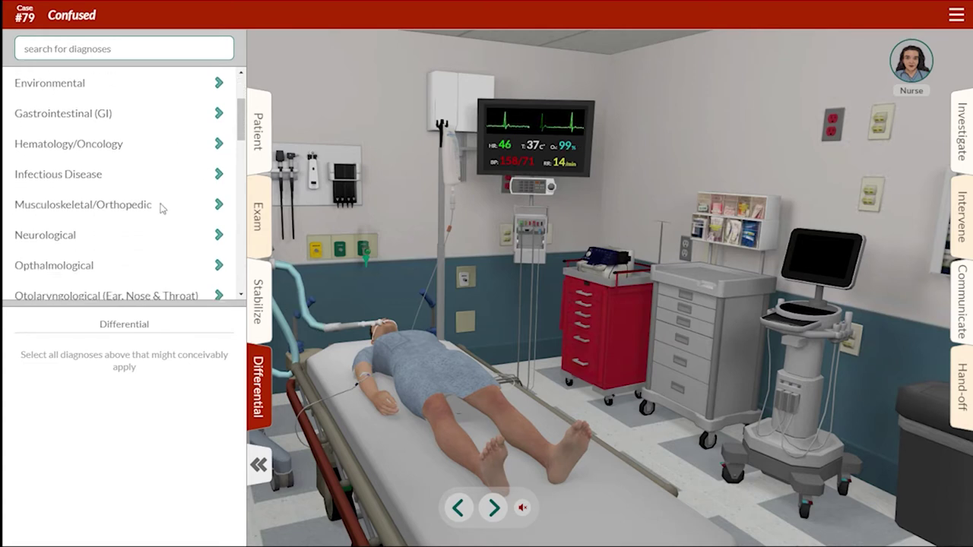
left_click(97, 178)
scroll(130, 236, "down", 6)
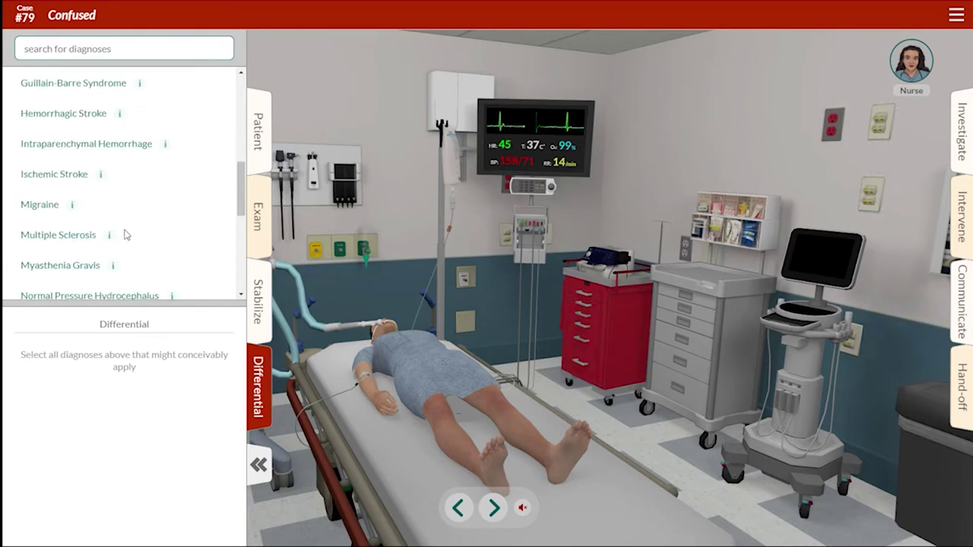
left_click(100, 148)
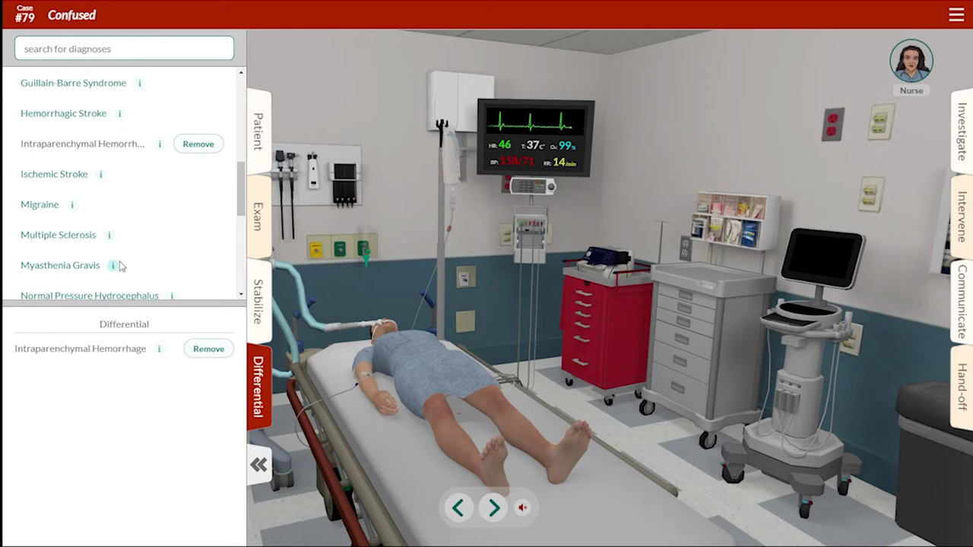
scroll(145, 216, "down", 4)
scroll(149, 220, "down", 4)
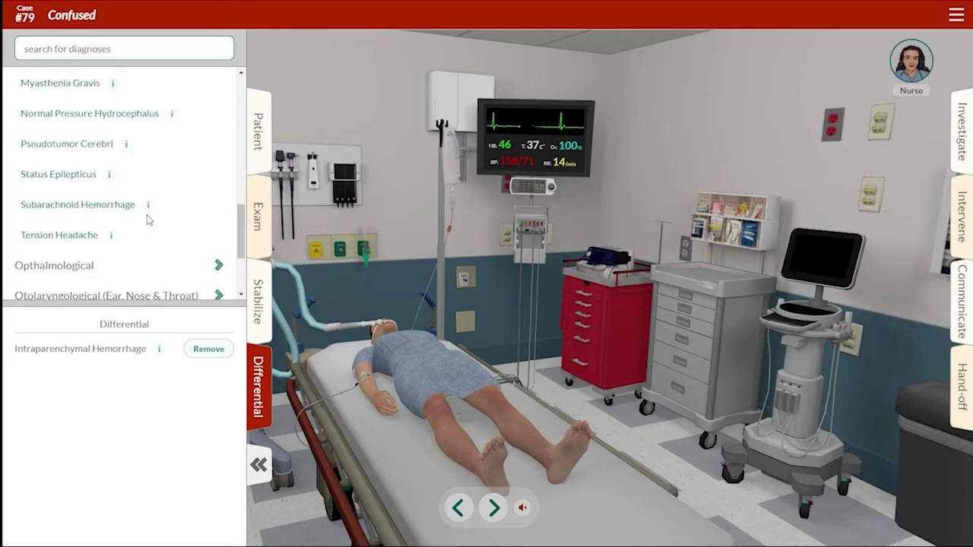
left_click(95, 146)
scroll(135, 221, "down", 2)
scroll(138, 221, "down", 1)
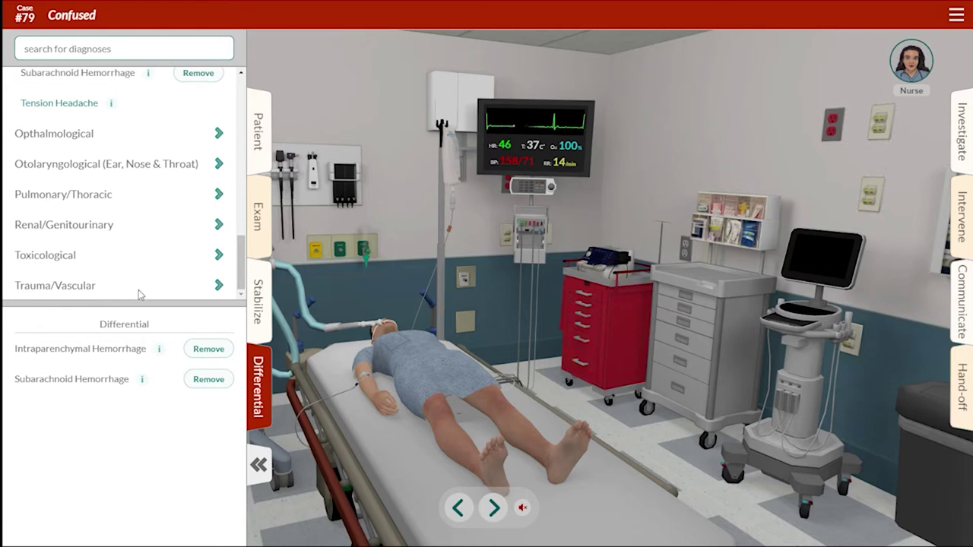
Add Closed Head Injury, Concussion and Epidural Hematoma from the Trauma/Vascular diagnoses
left_click(99, 286)
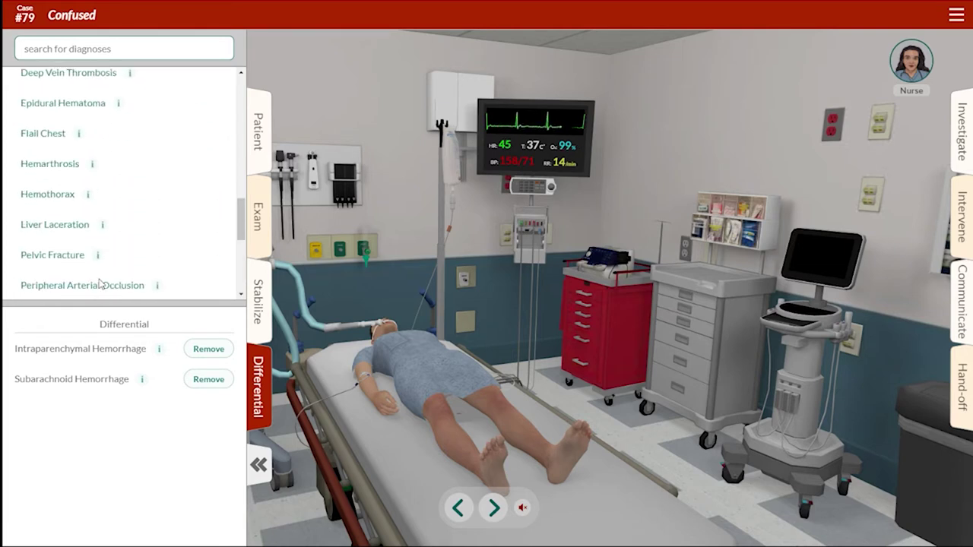
scroll(116, 197, "up", 4)
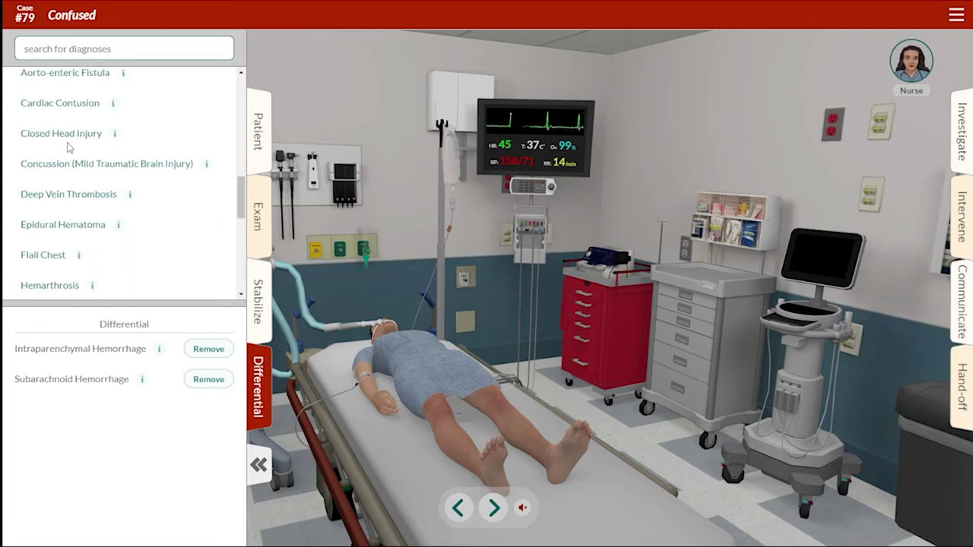
left_click(67, 145)
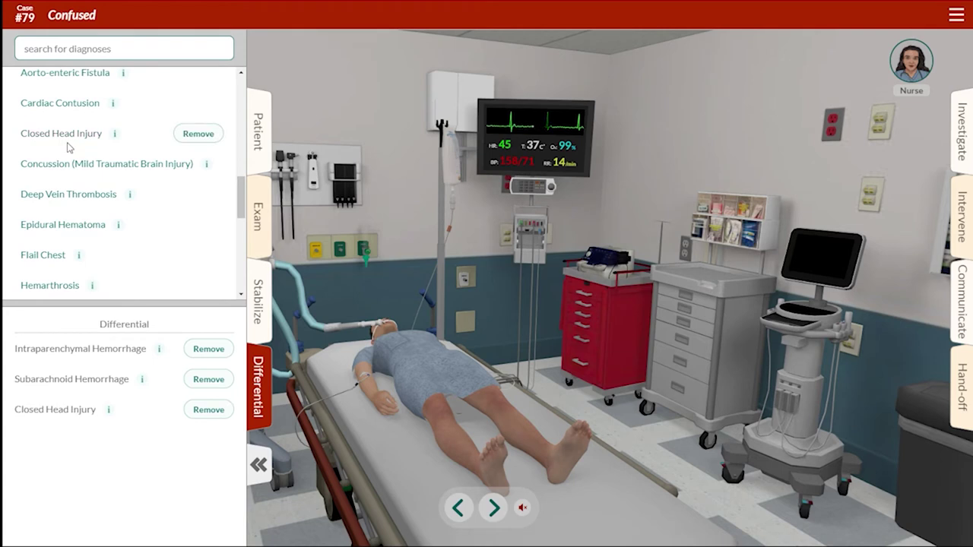
left_click(110, 170)
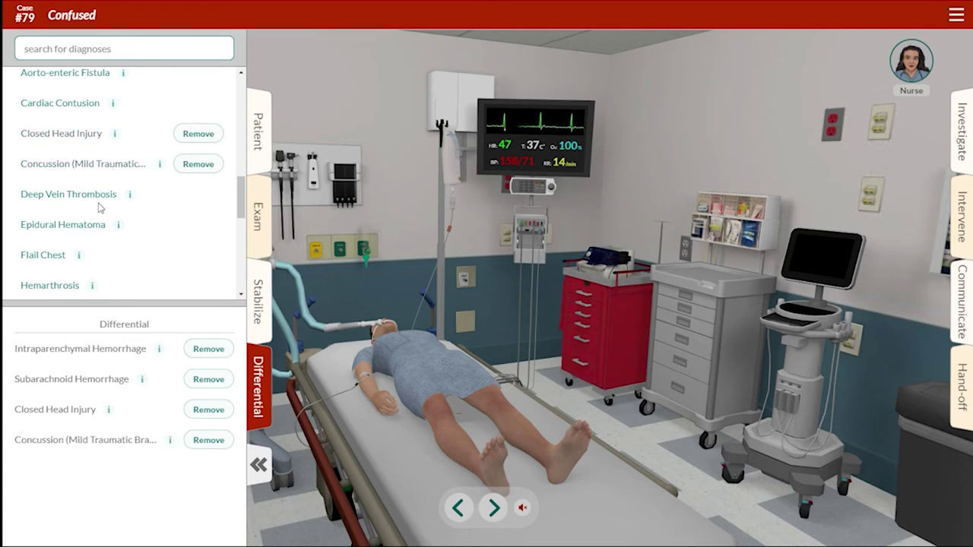
left_click(91, 225)
Add Hemothorax, Liver Laceration, Pelvic Fracture, Retroperitoneal Hemorrhage, Spinal Cord Injury and Subdural Hematoma
scroll(122, 232, "down", 5)
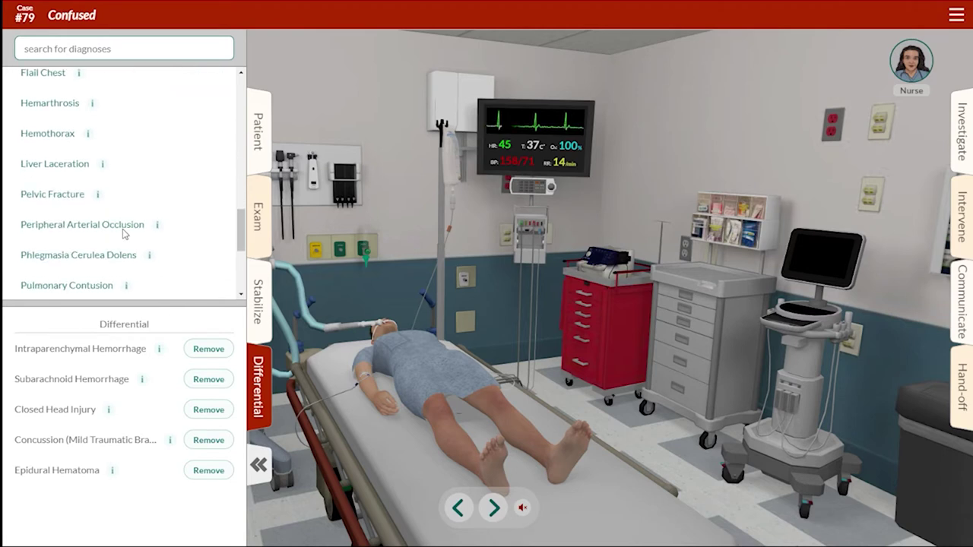
left_click(56, 136)
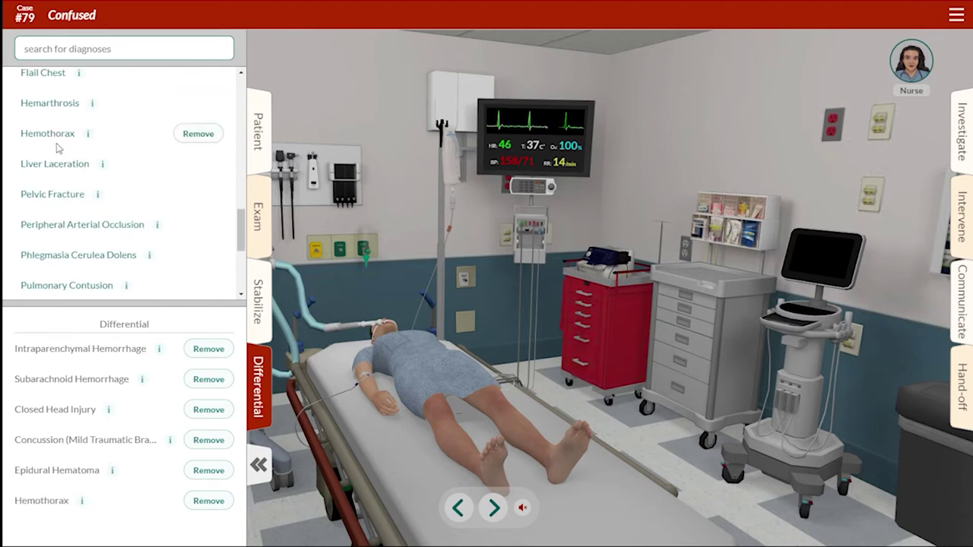
left_click(59, 168)
left_click(61, 199)
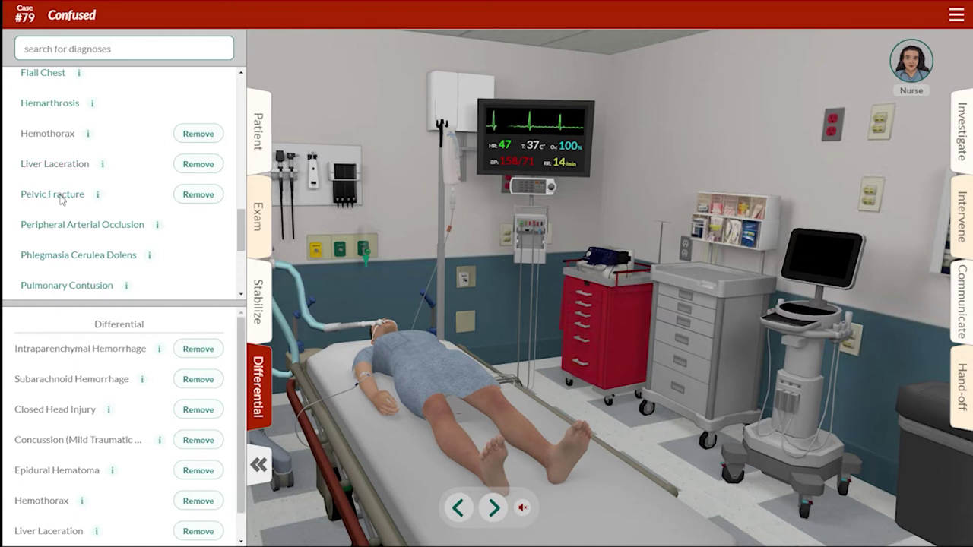
scroll(123, 217, "down", 6)
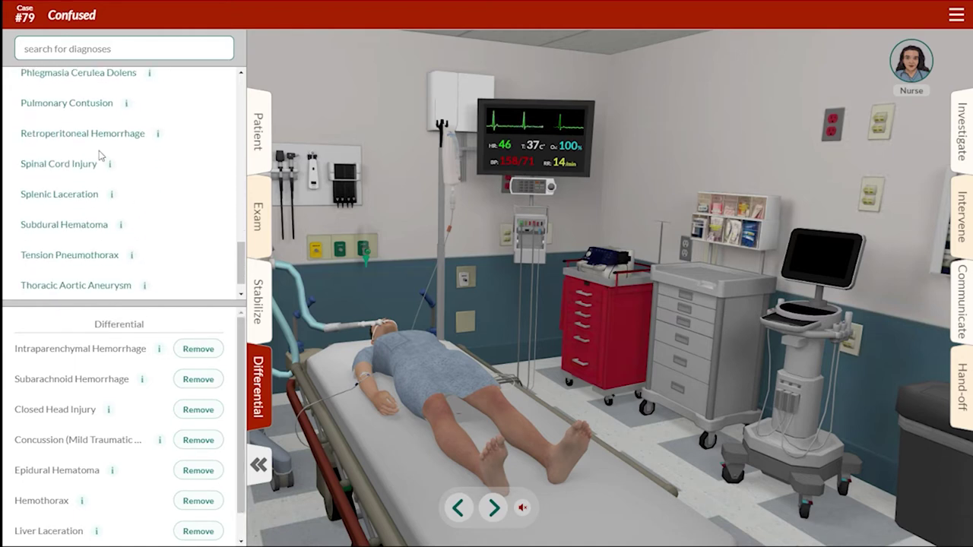
left_click(88, 139)
left_click(79, 170)
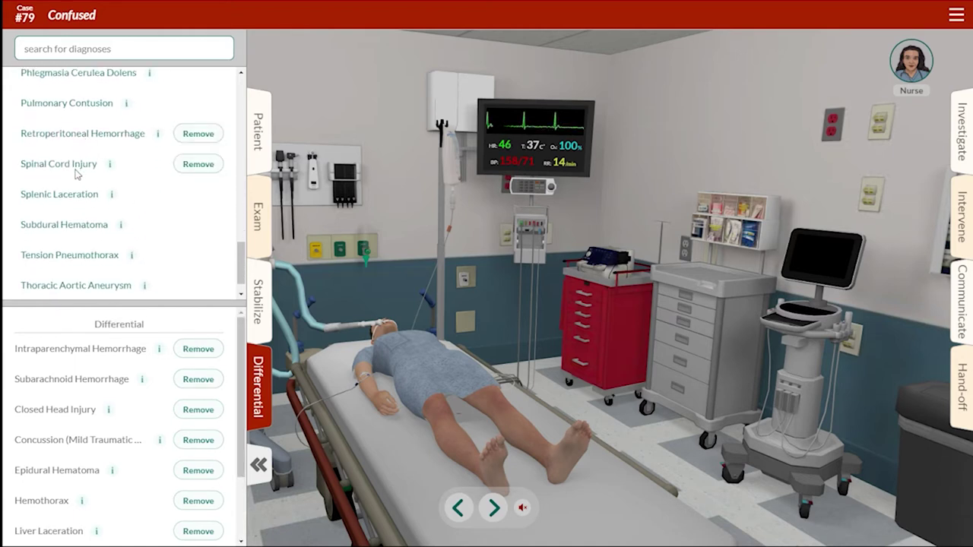
scroll(162, 234, "down", 1)
left_click(94, 195)
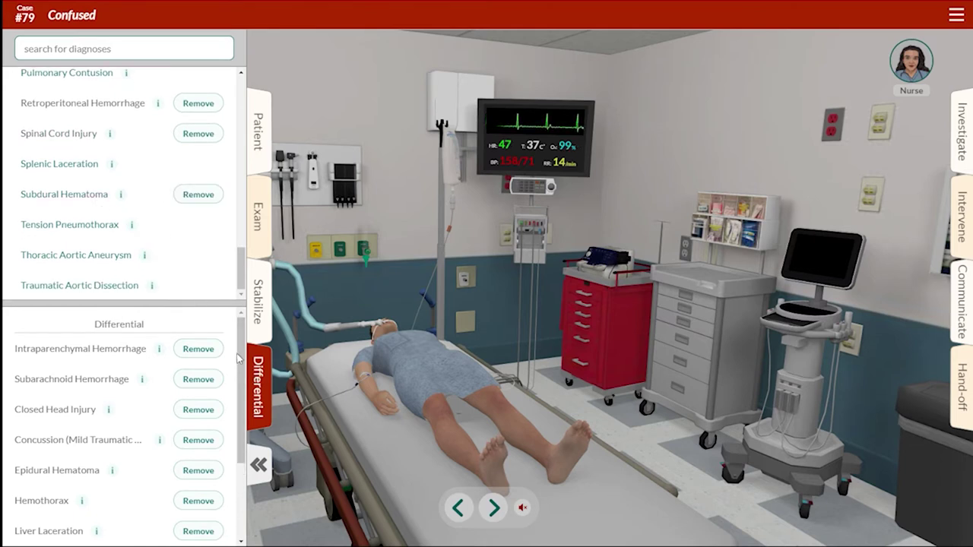
scroll(240, 355, "down", 1)
scroll(228, 386, "down", 4)
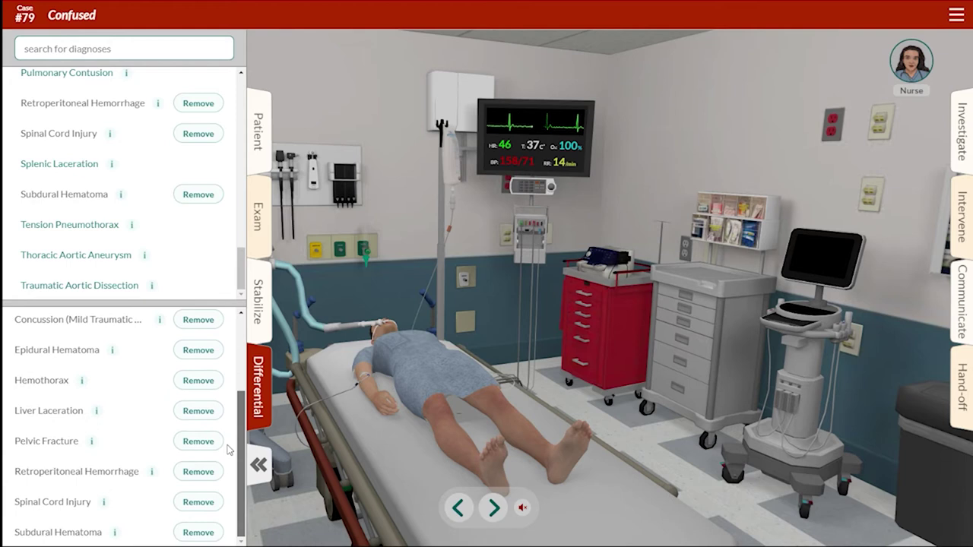
scroll(229, 446, "up", 5)
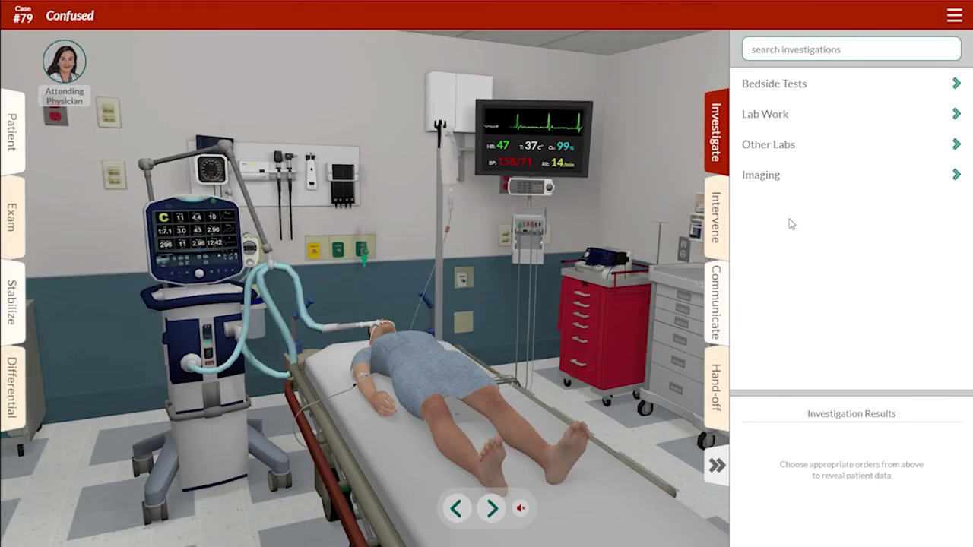
Plan Fingerstick Blood Sugar and Ultrasound - FAST under Bedside Tests
left_click(785, 89)
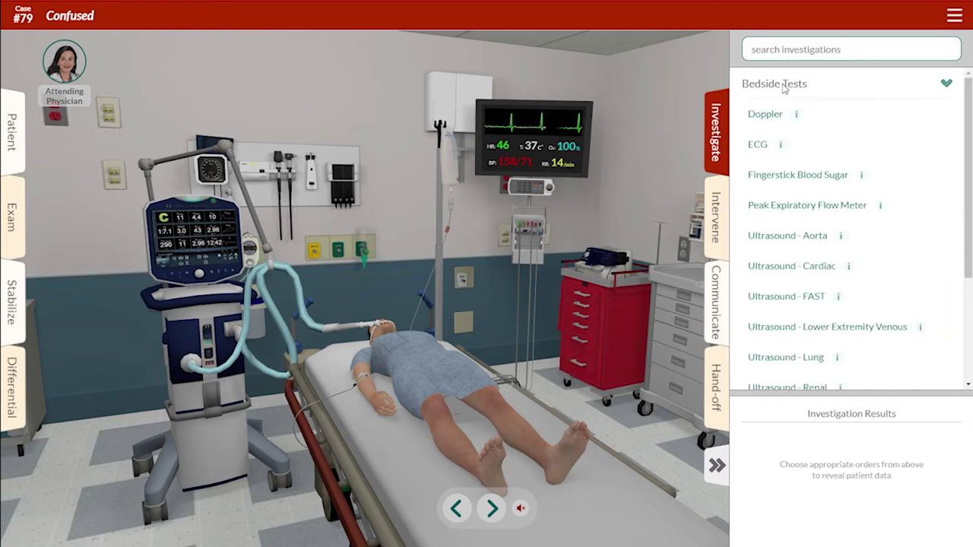
left_click(789, 178)
scroll(787, 182, "down", 3)
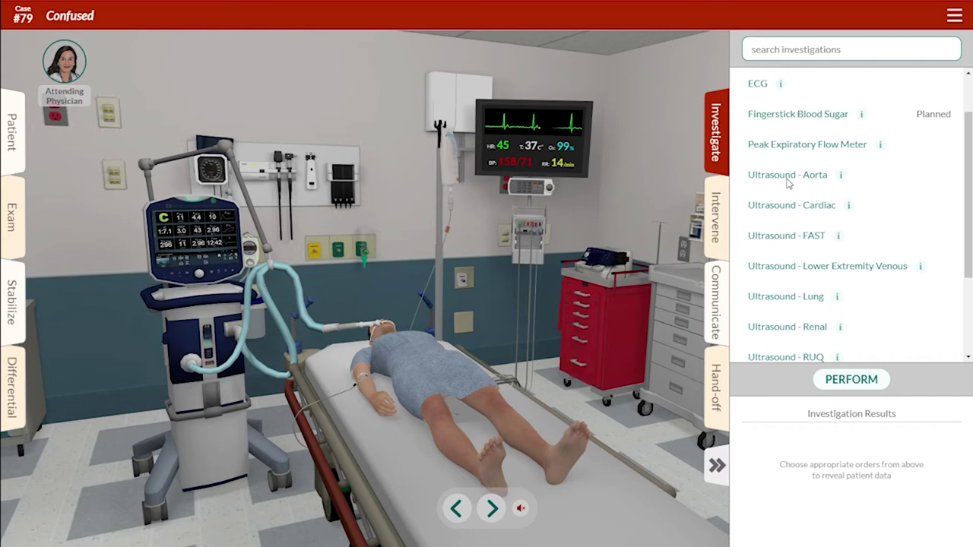
left_click(783, 181)
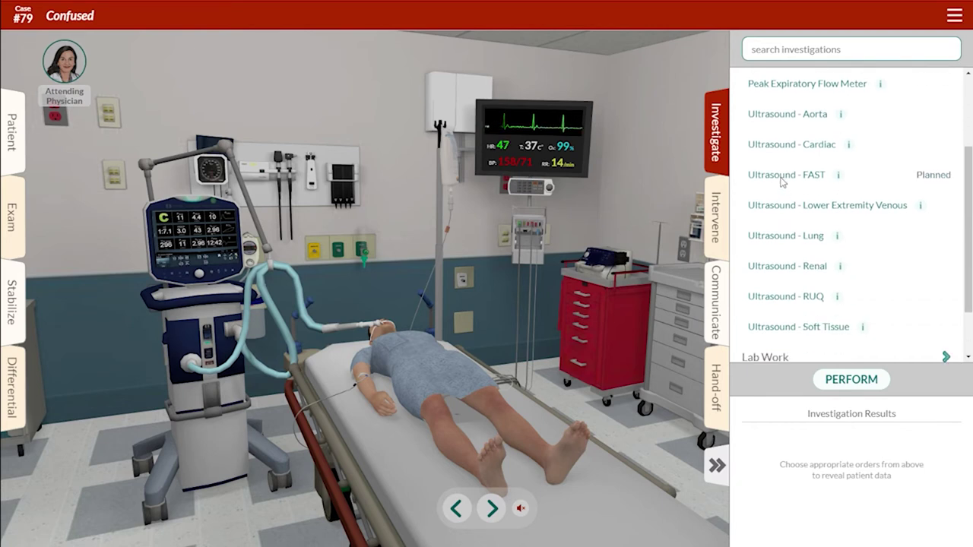
scroll(783, 181, "down", 2)
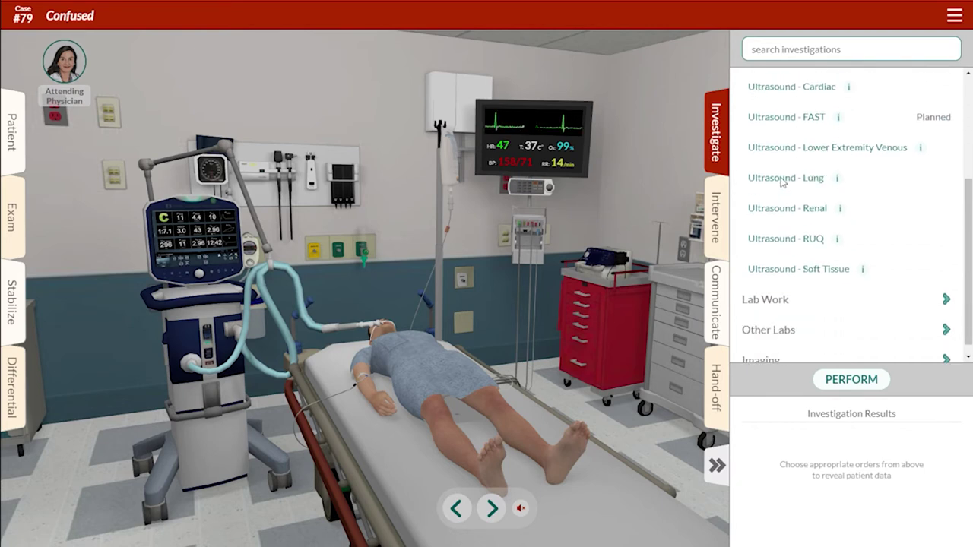
Plan Chem 7, Blood Type & Screen, Coagulation Panel, CBC and Lactate under Lab Work
left_click(788, 288)
scroll(788, 288, "up", 5)
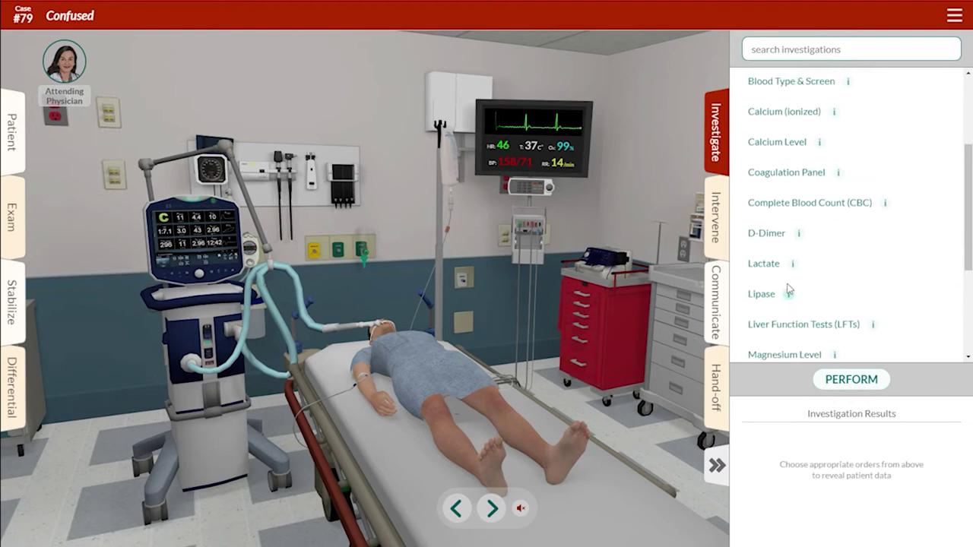
left_click(797, 179)
scroll(798, 179, "down", 2)
left_click(788, 178)
scroll(790, 187, "down", 2)
left_click(780, 207)
left_click(782, 238)
scroll(788, 303, "down", 2)
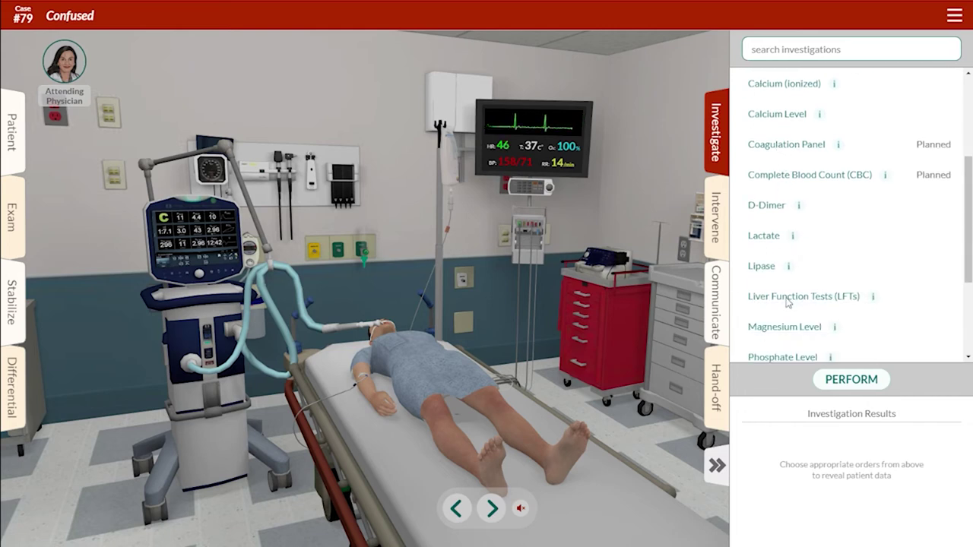
left_click(774, 241)
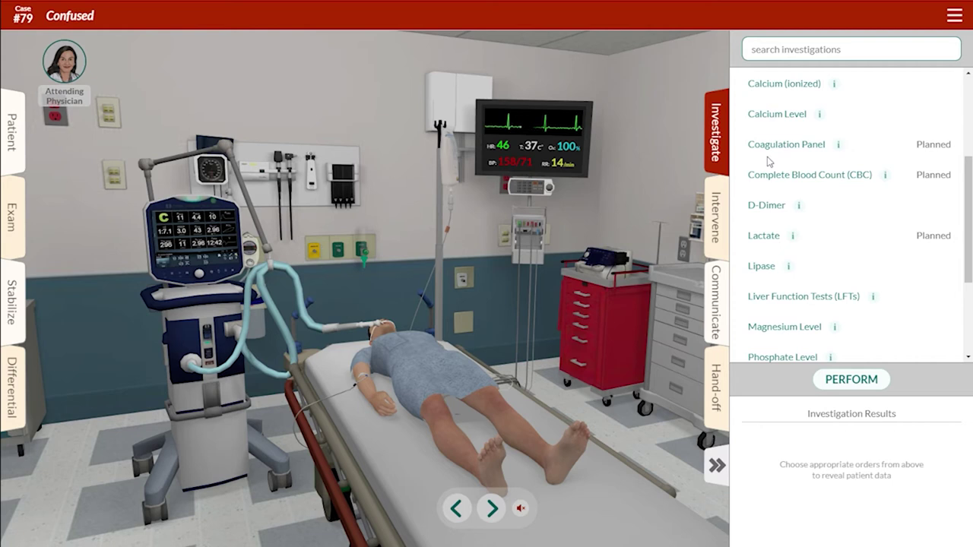
scroll(814, 264, "down", 2)
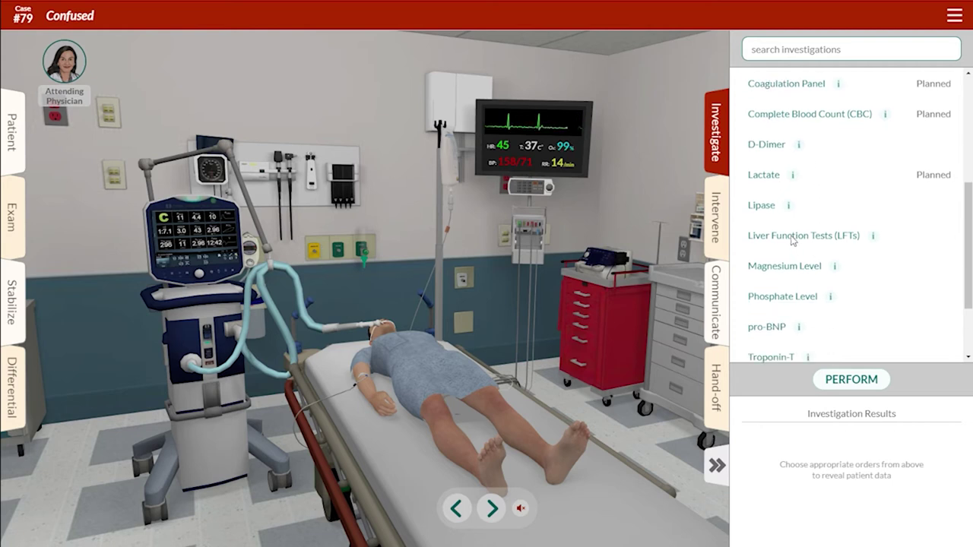
scroll(791, 241, "down", 3)
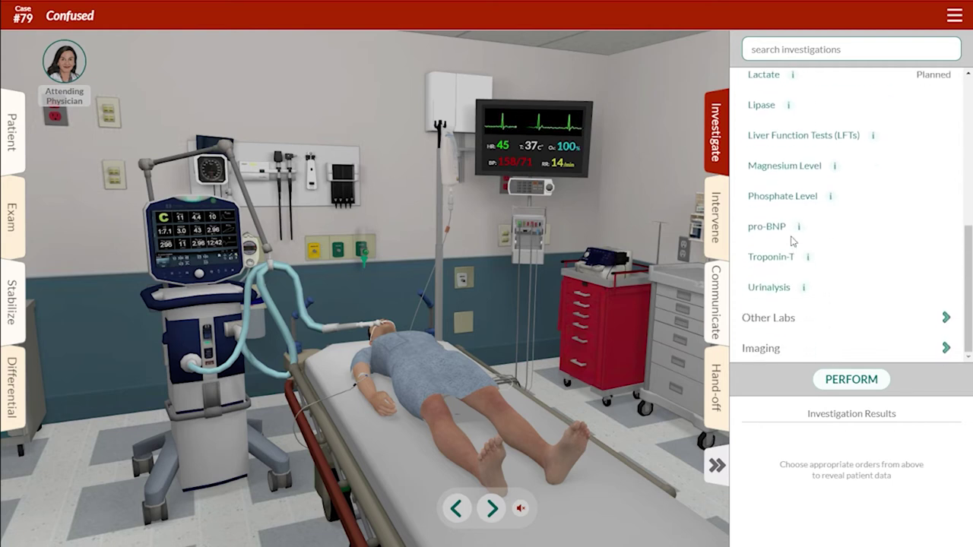
Plan CT Head, C-spine, Chest and Abdomen scans, then perform all planned investigations
left_click(781, 353)
scroll(794, 335, "up", 2)
scroll(792, 334, "up", 2)
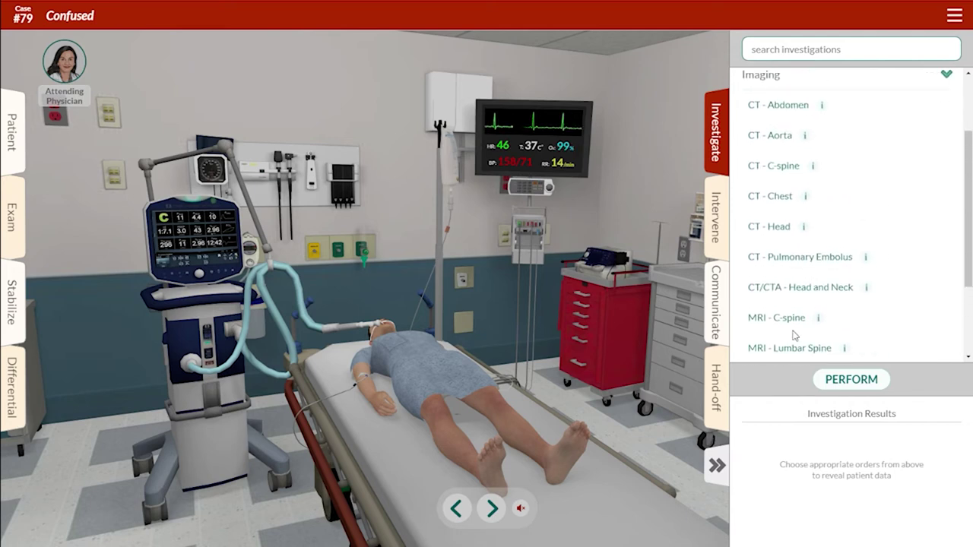
left_click(783, 294)
left_click(779, 232)
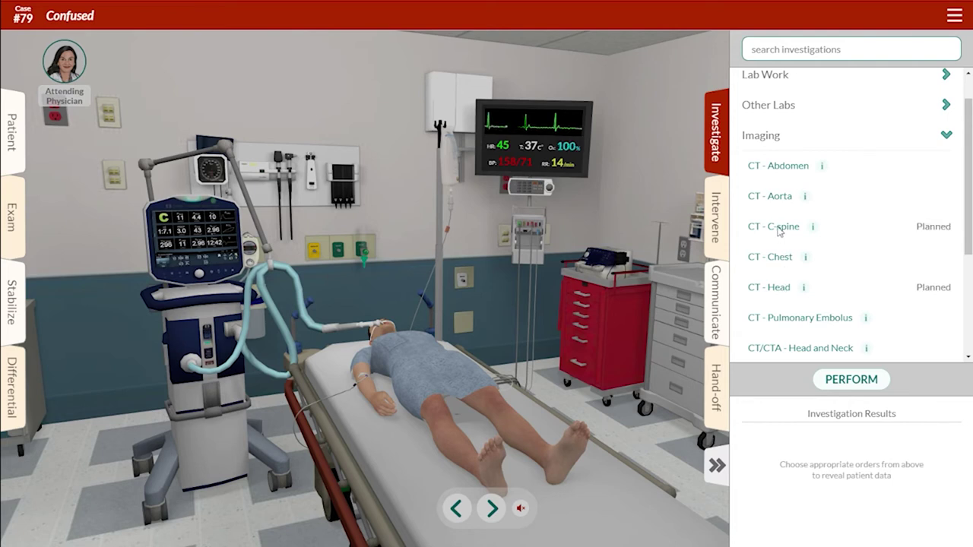
left_click(780, 262)
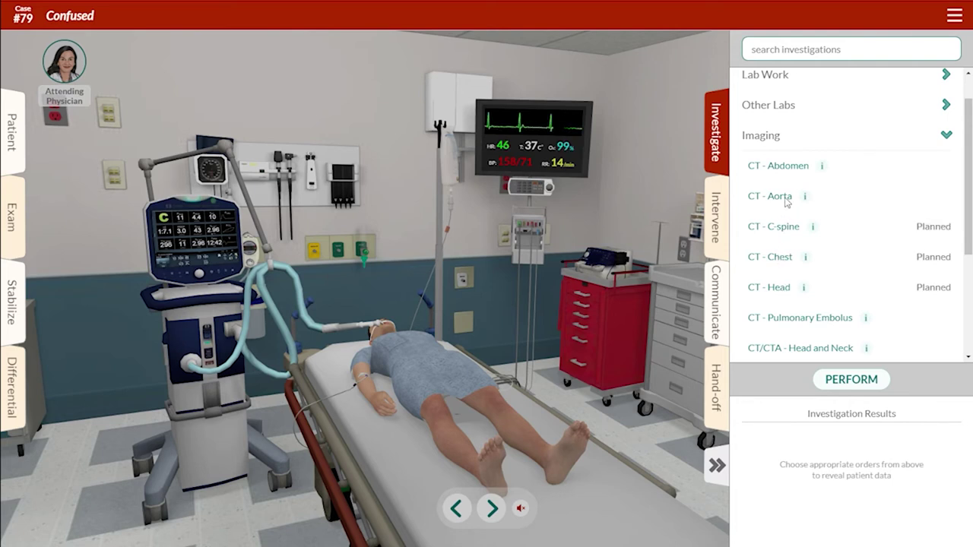
left_click(775, 174)
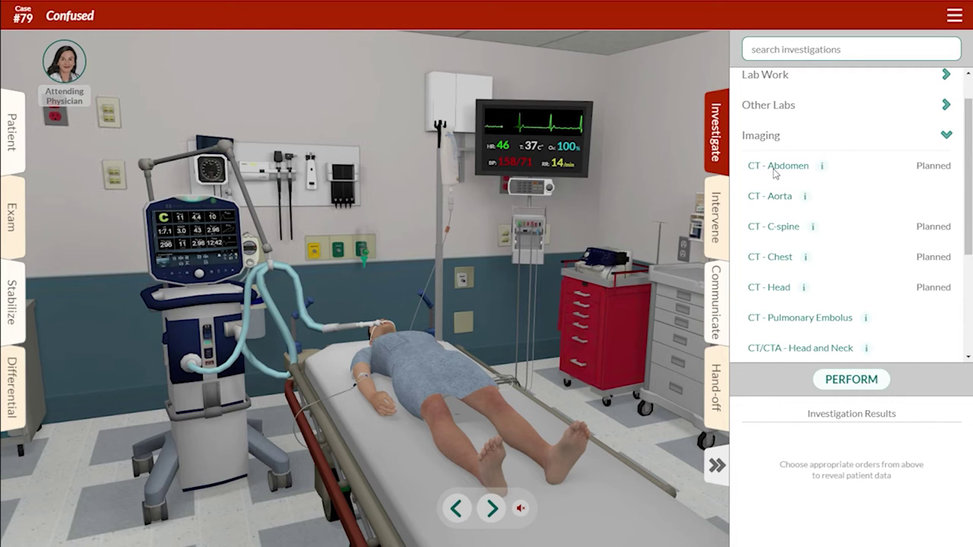
scroll(840, 238, "down", 4)
left_click(853, 378)
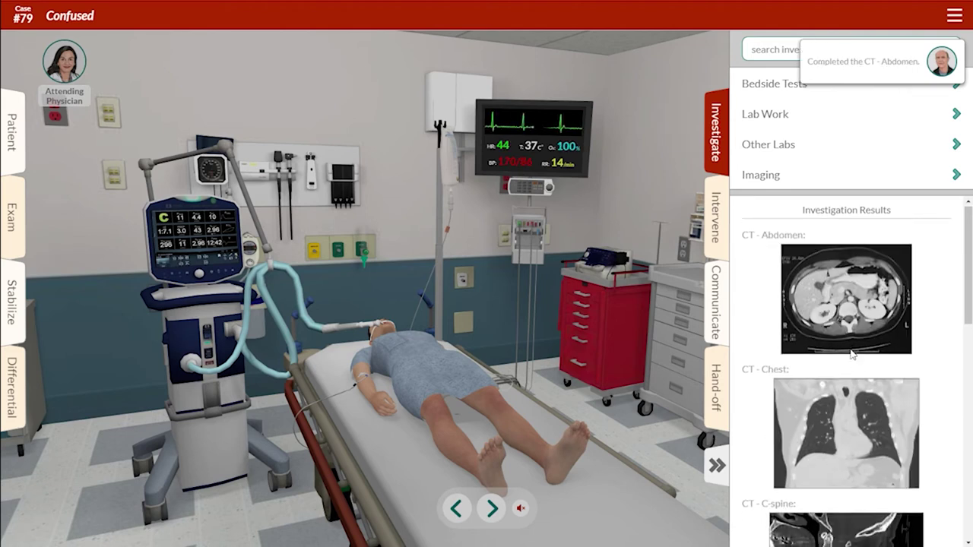
Enlarge the CT - Head result showing the right epidural hematoma with midline shift
scroll(853, 365, "down", 2)
scroll(851, 365, "down", 4)
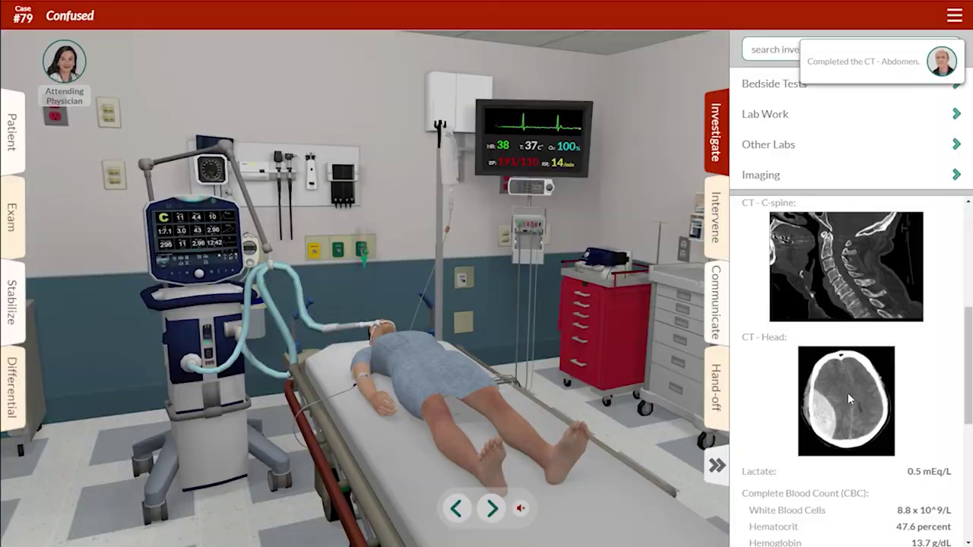
left_click(849, 397)
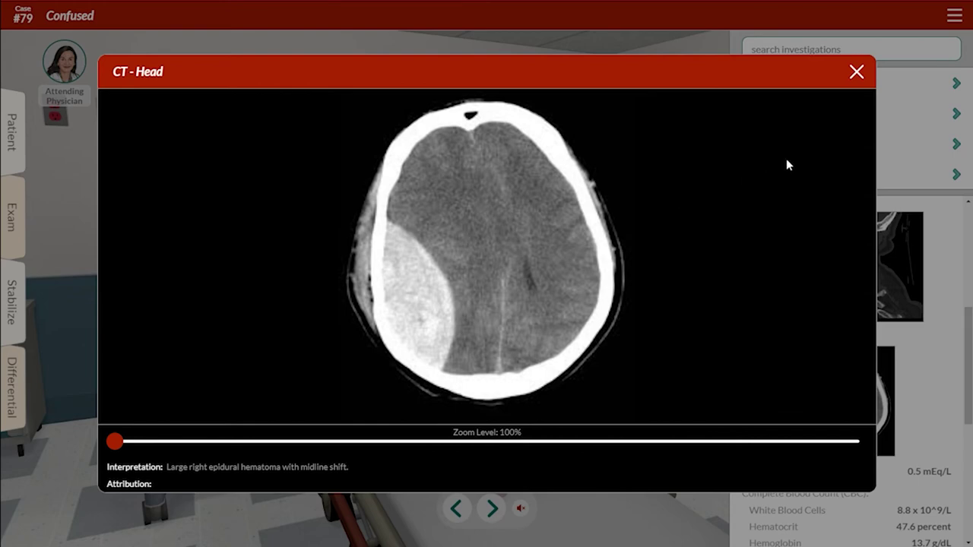
Close the enlarged CT - Head image
left_click(856, 72)
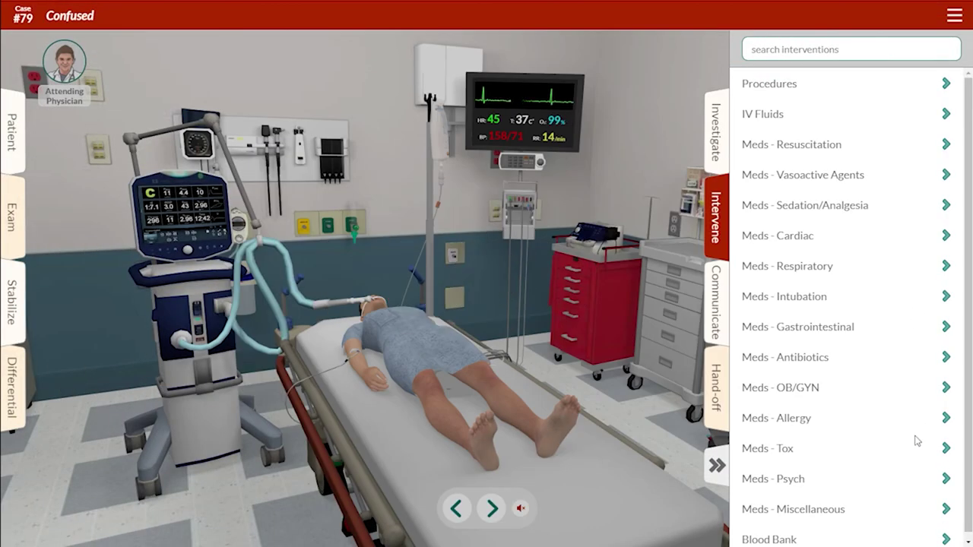
Plan a Hypertonic saline (25) bolus under Meds - Miscellaneous
left_click(854, 509)
scroll(878, 411, "down", 5)
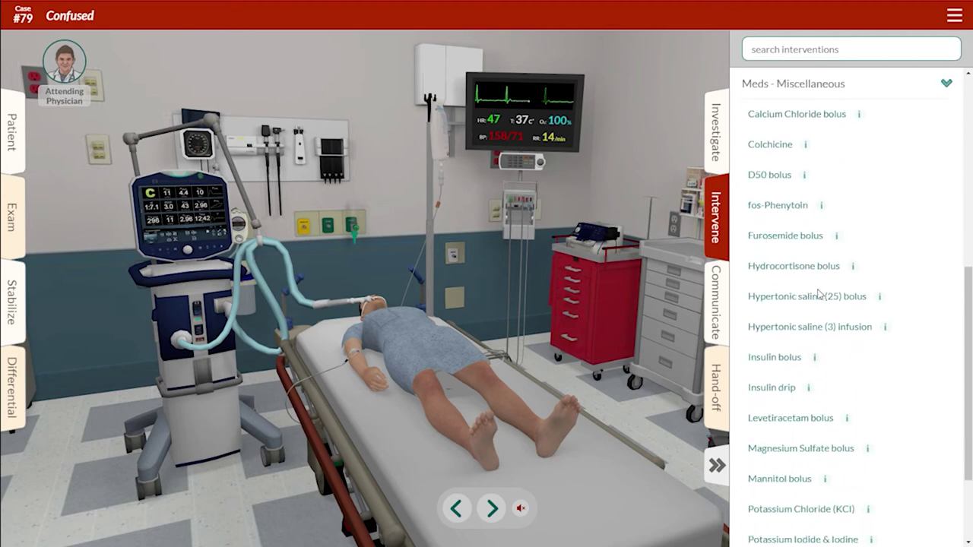
scroll(810, 344, "down", 1)
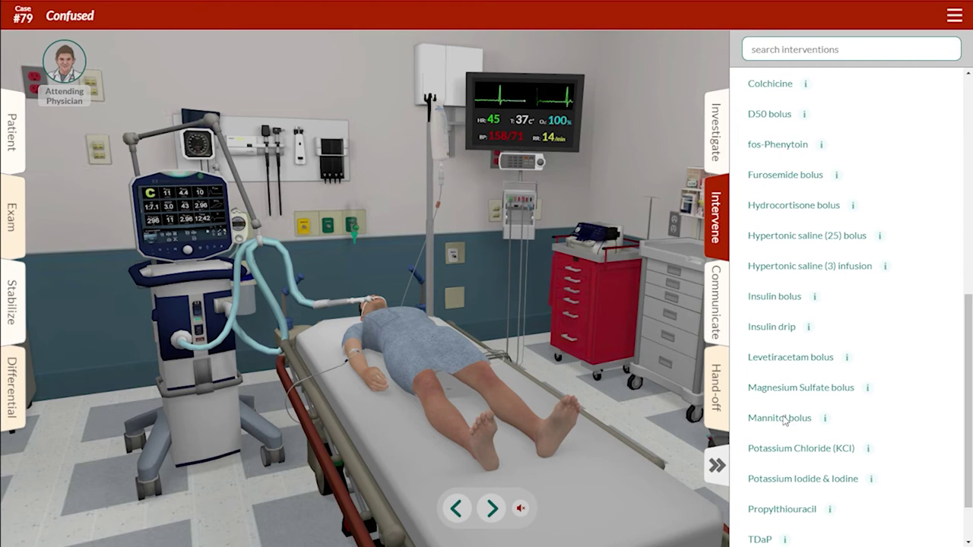
left_click(808, 240)
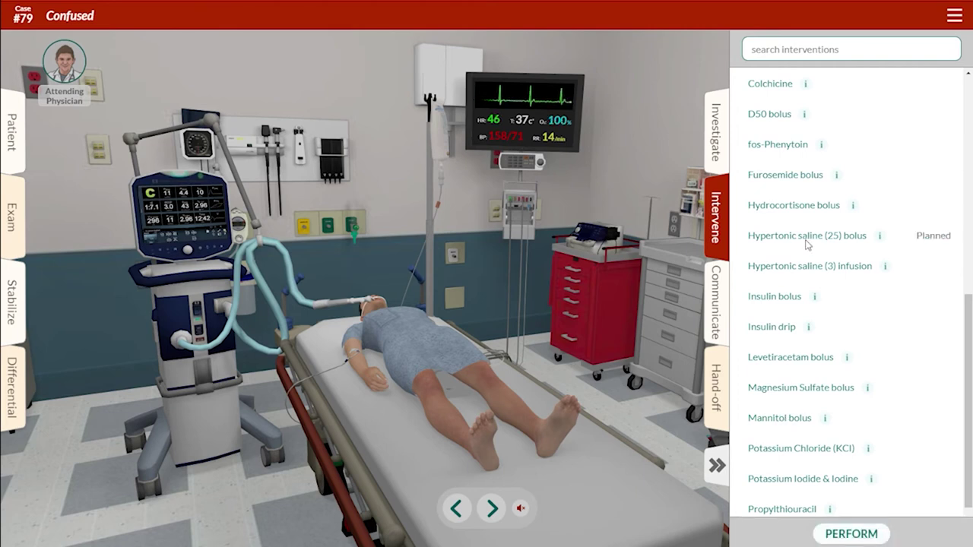